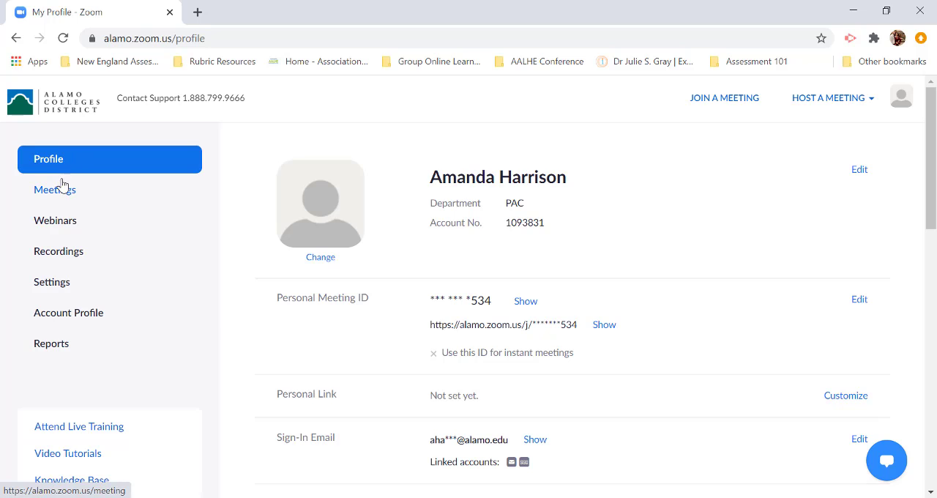
- Open the details of the recurring "Assessment Meeting" from the list of scheduled meetings
left_click(58, 191)
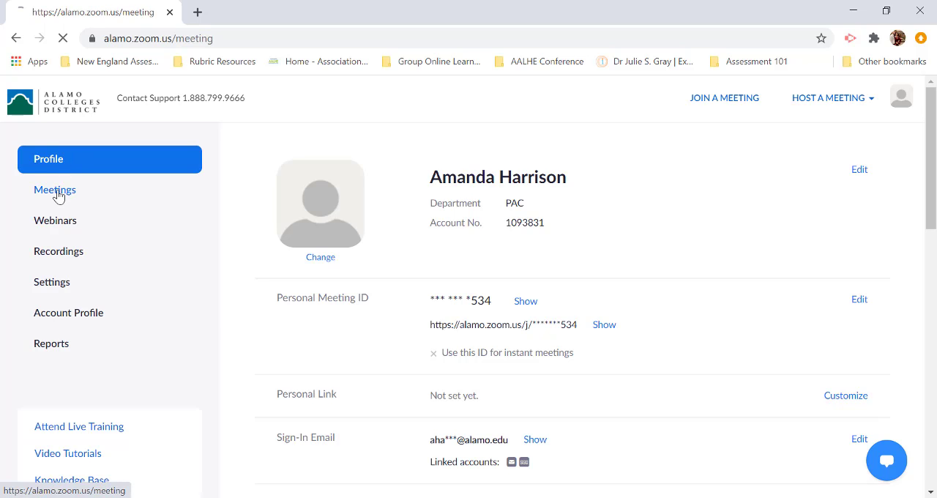
scroll(619, 218, "down", 1)
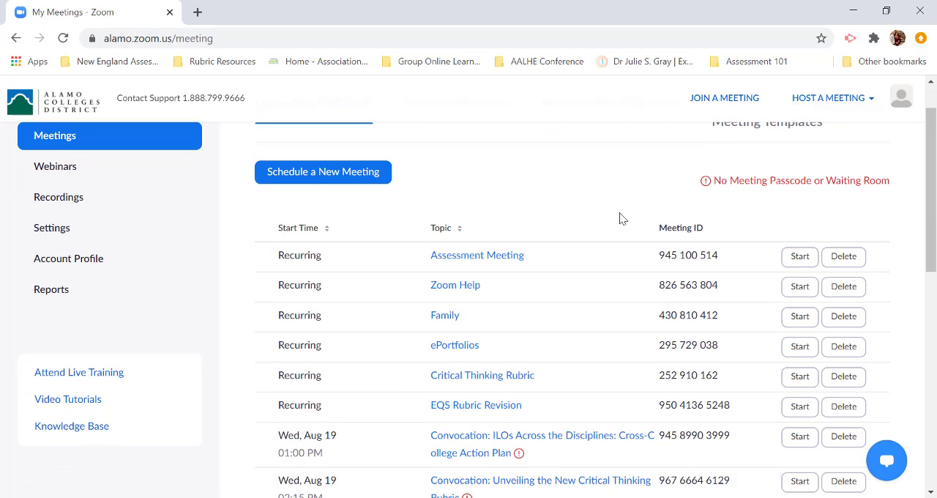
left_click(483, 249)
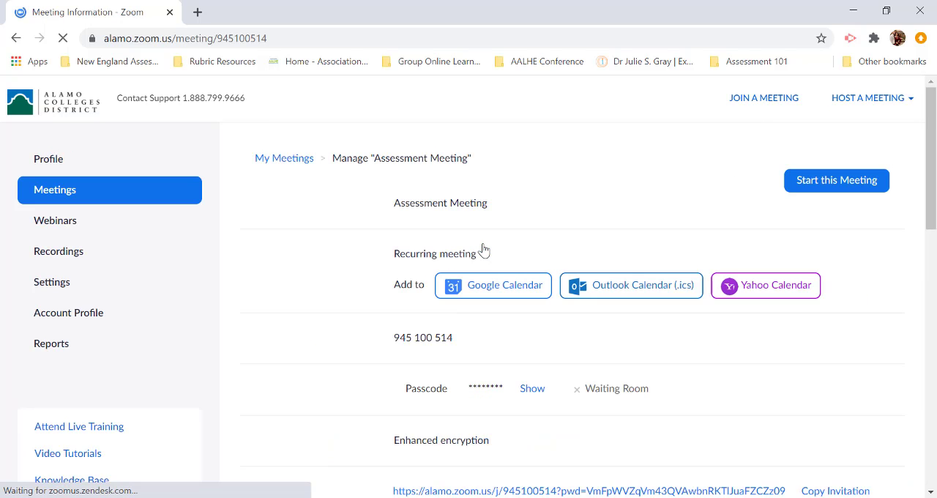
- Add a new poll to the meeting and title it "Warm Up - 8/19"
scroll(602, 220, "down", 2)
scroll(602, 220, "down", 5)
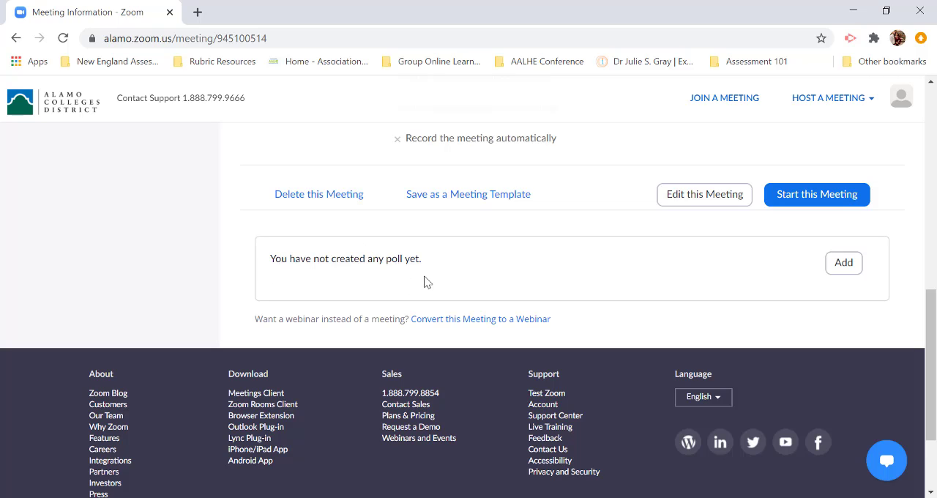
left_click(844, 263)
left_click(571, 175)
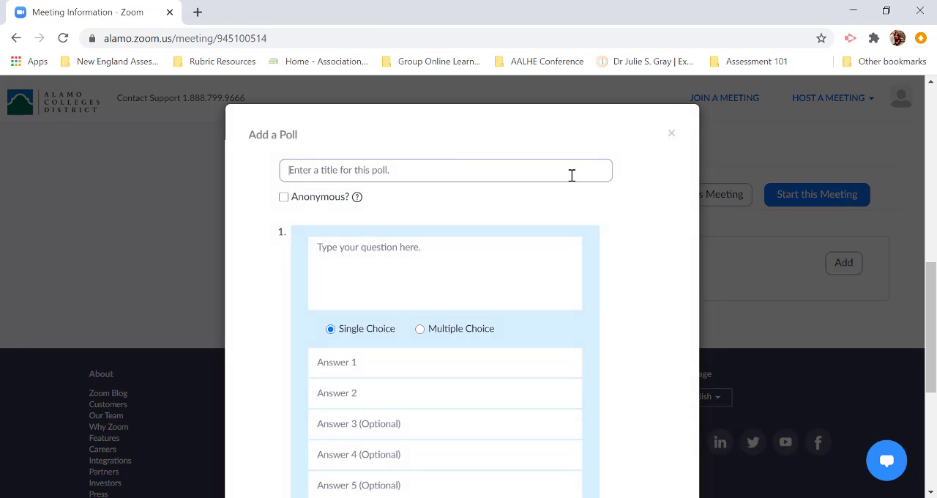
type("Warm Up")
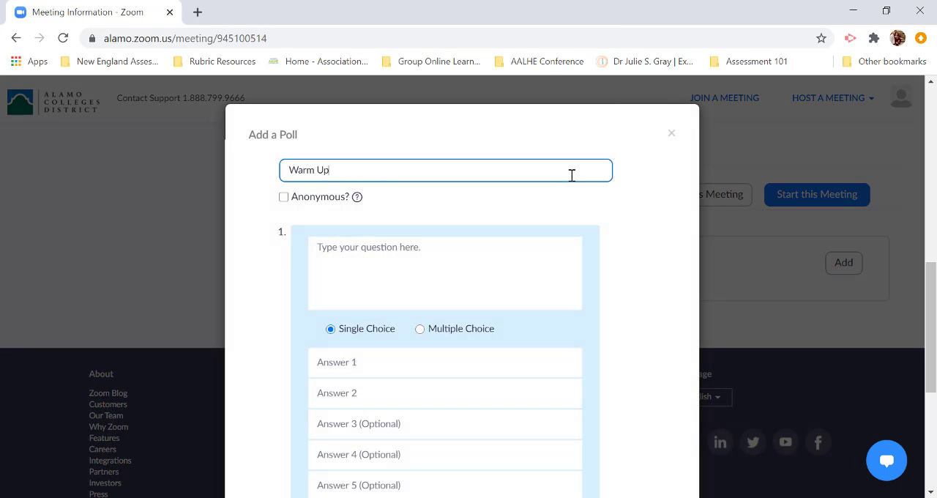
type(" - 8/19")
- Paste "Which of the following points represents the y-intercept of the equation y=5x – 6?" as the first poll question
left_click(344, 257)
scroll(344, 258, "down", 1)
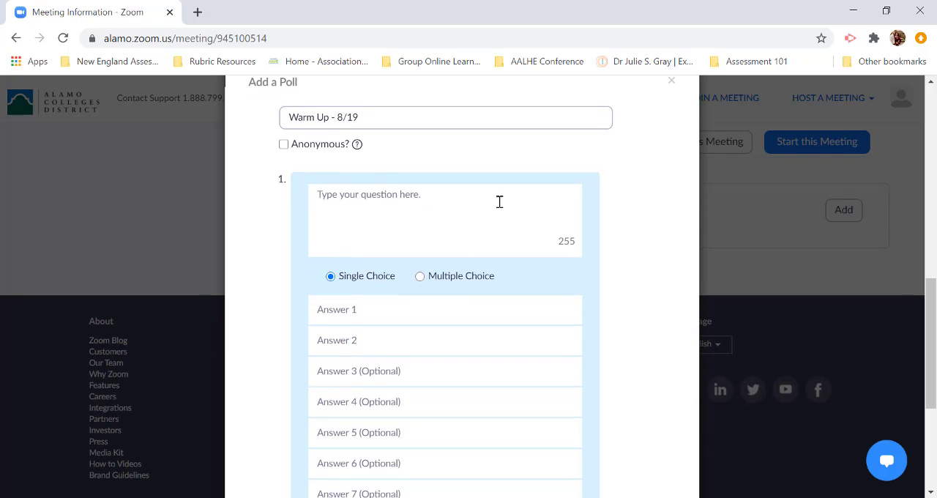
type("Which of the following points represents the y-intercept of the equation y=5x – 6?")
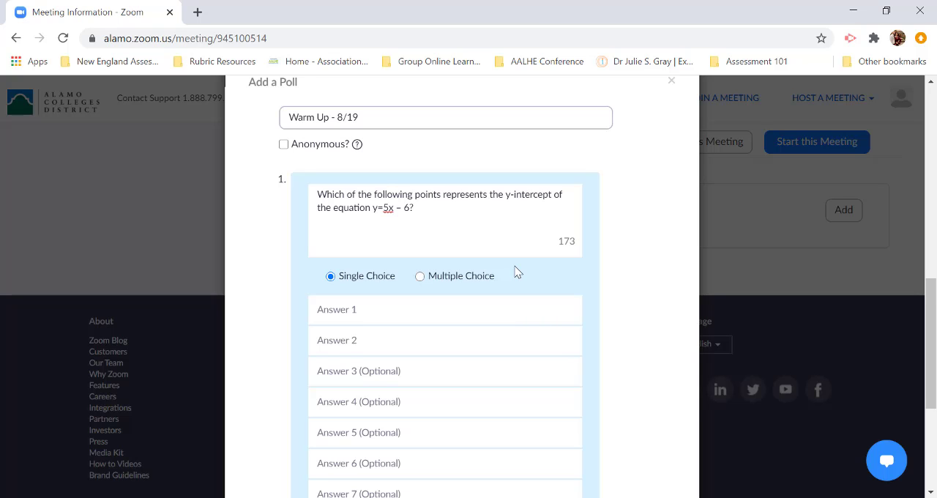
- Enter A, B, C and D as the first four answers of the y-intercept question
scroll(514, 271, "down", 2)
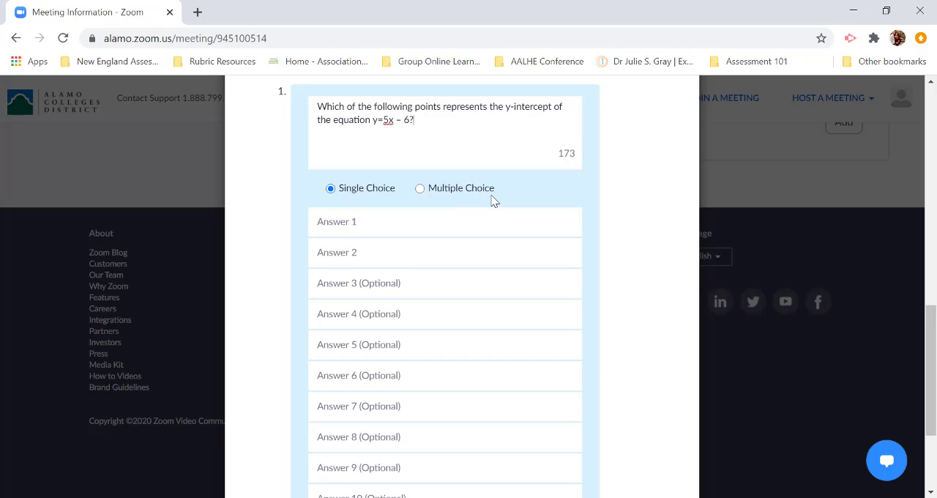
left_click(362, 221)
type("A")
key("Tab")
type("B")
key("Tab")
type("C")
key("Tab")
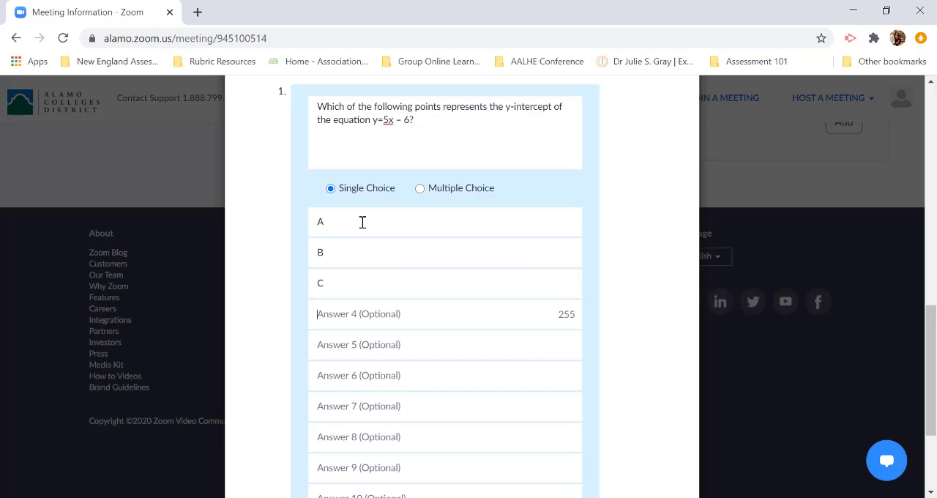
type("D")
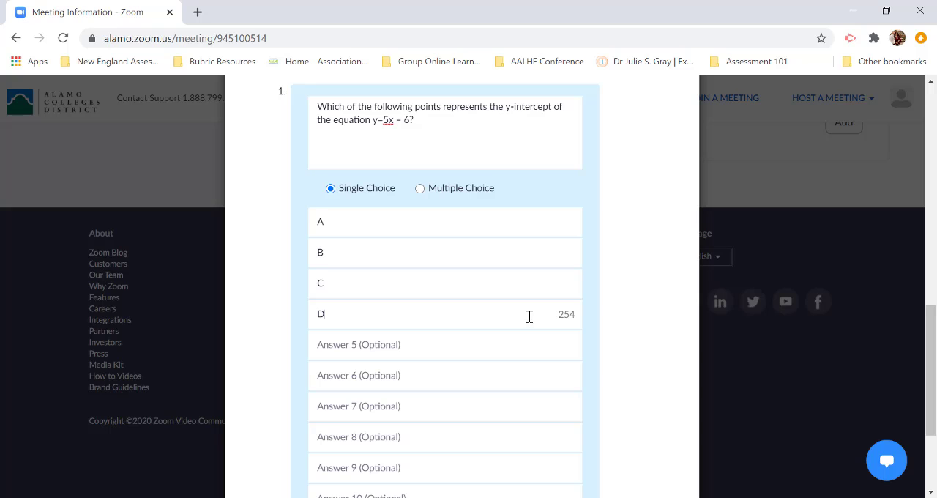
- Add a second question to the poll with the text "What is the x-intercept?"
scroll(528, 317, "down", 1)
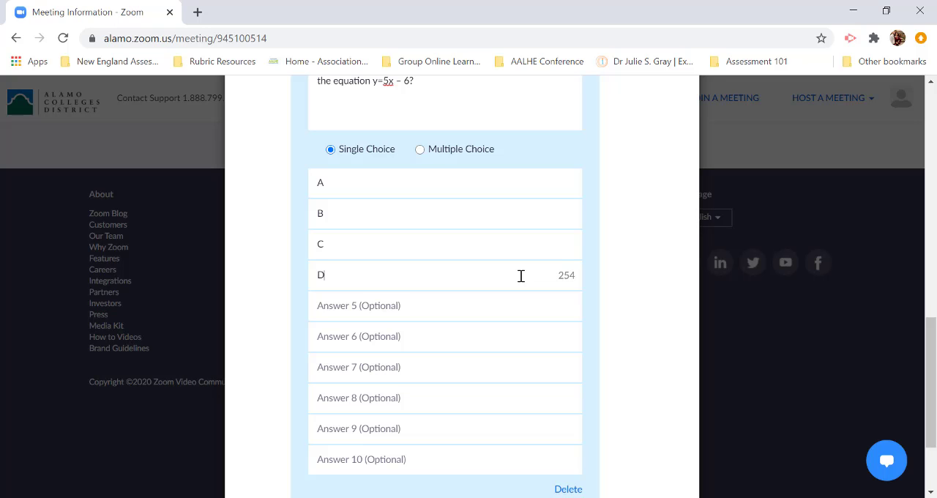
scroll(520, 276, "down", 1)
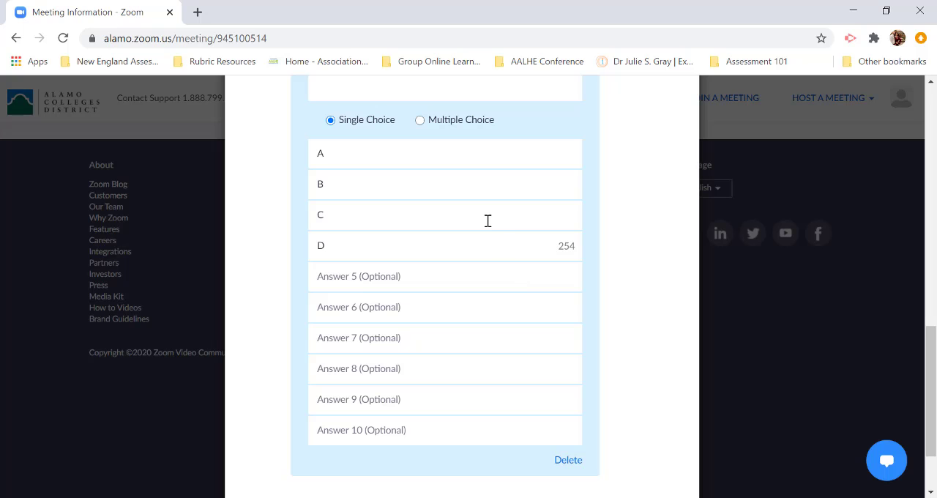
scroll(463, 440, "down", 3)
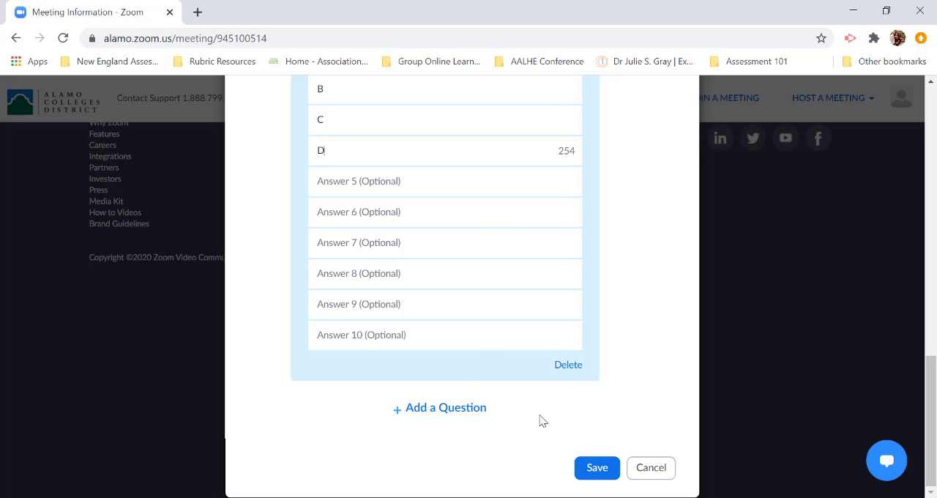
left_click(477, 408)
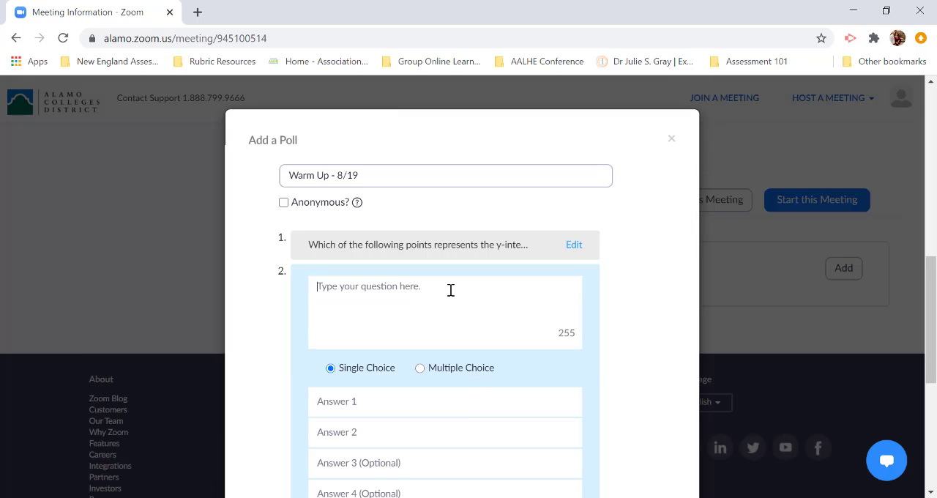
type("What is th")
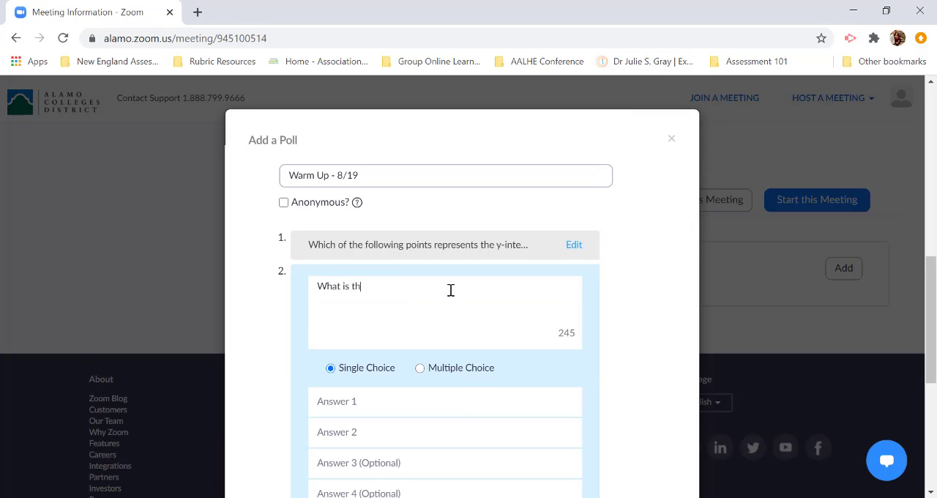
type("e x-intercept?")
- Make the x-intercept question Multiple Choice and enter A, B, C and D as its answers
scroll(448, 291, "down", 1)
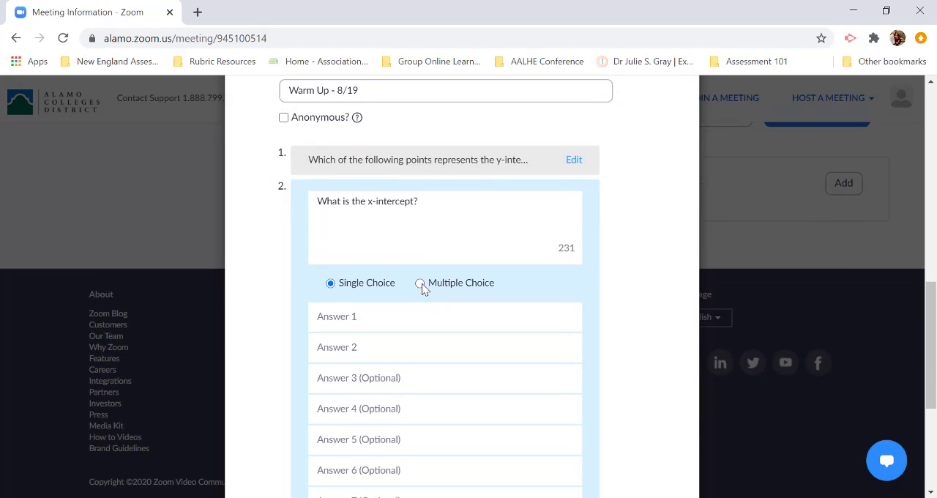
left_click(420, 283)
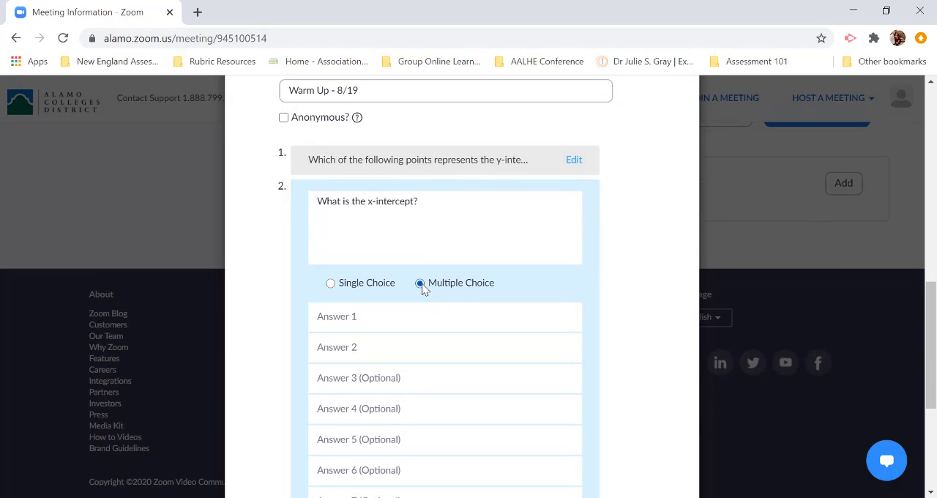
left_click(402, 325)
type("A")
key("Tab")
type("B")
key("shift+Tab")
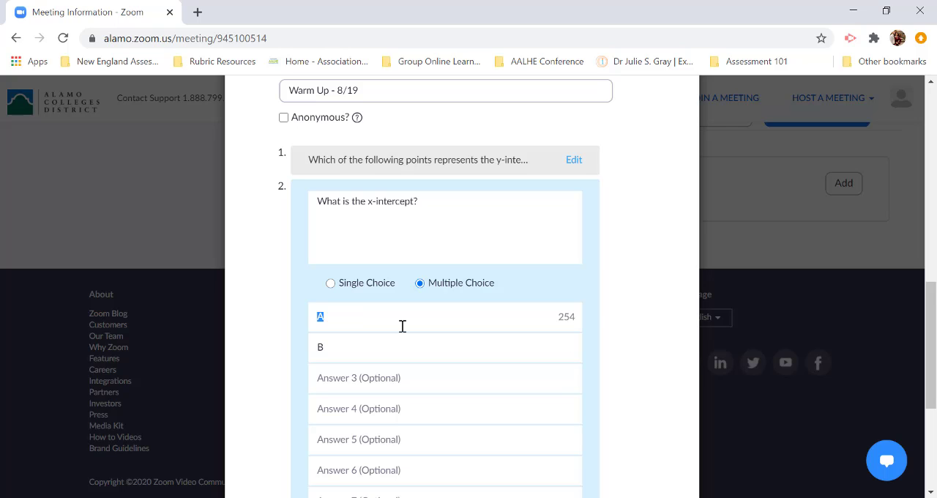
left_click(357, 378)
type("C")
key("Tab")
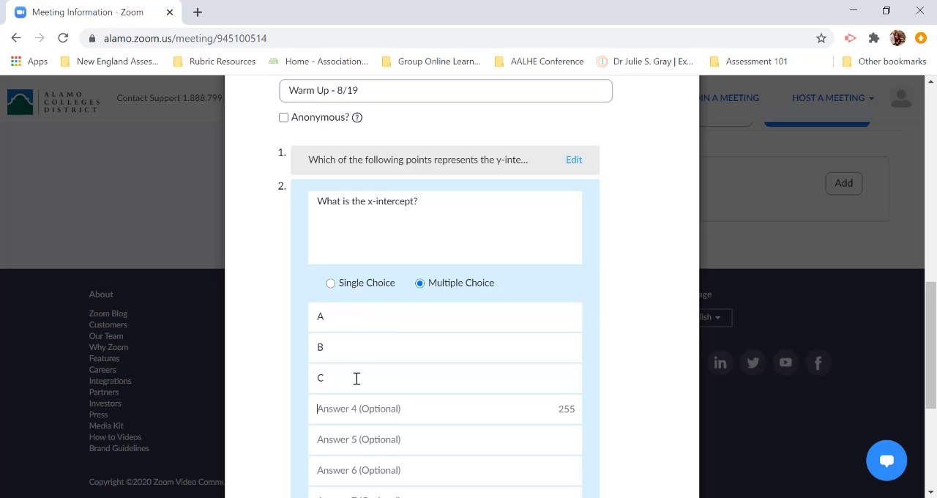
type("D")
- Save the two-question poll to the meeting
scroll(357, 378, "down", 2)
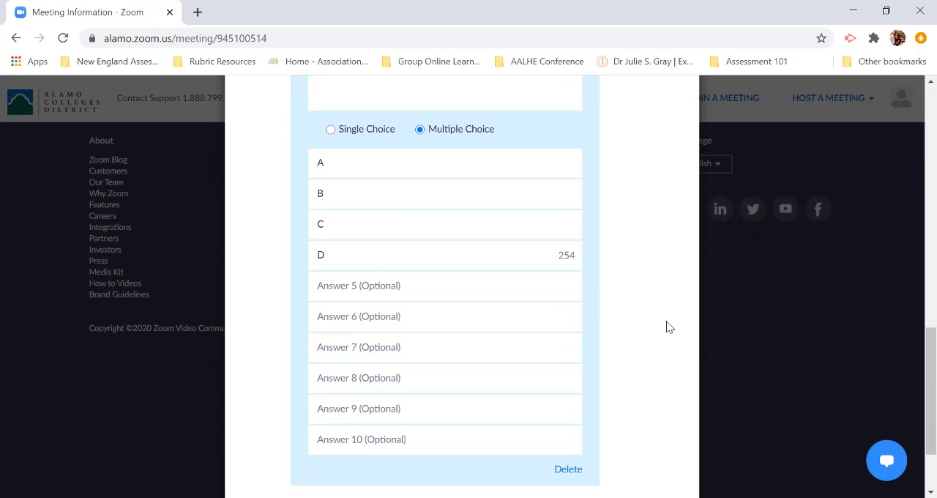
scroll(666, 327, "down", 2)
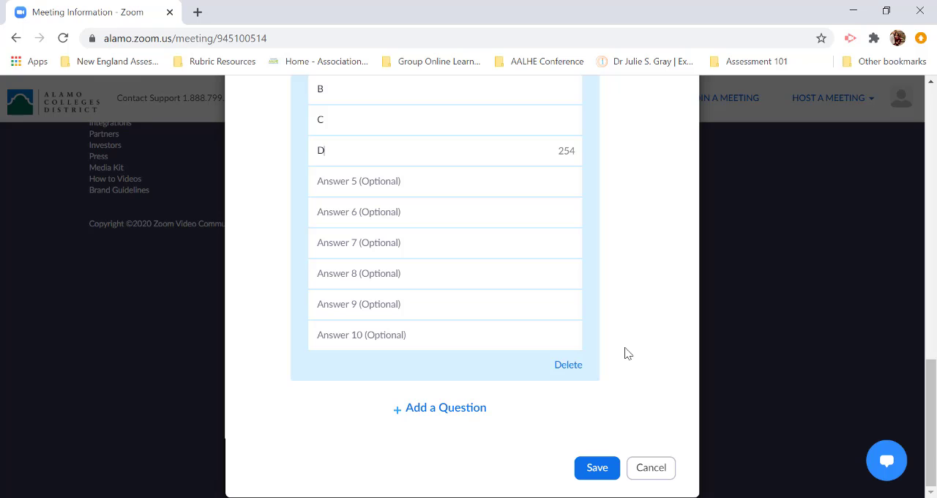
left_click(596, 469)
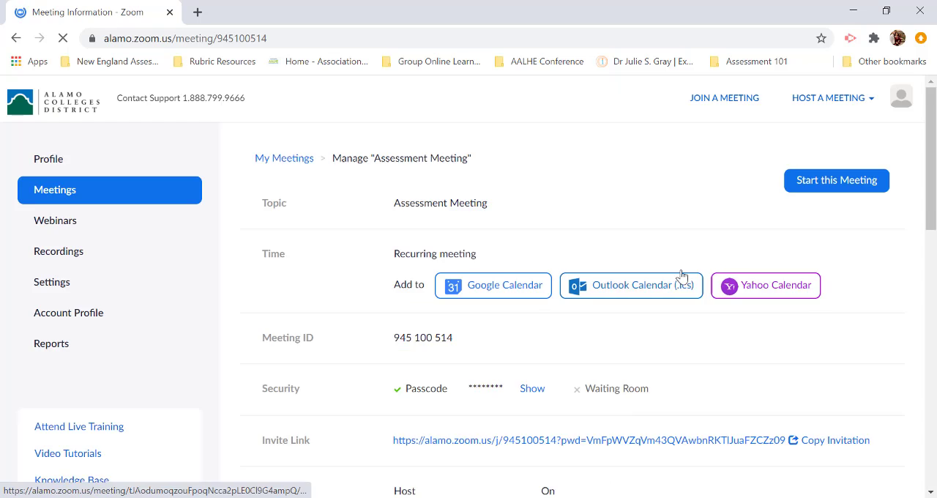
- Expand the saved "Warm Up - 8/19" poll to review its questions and answers, and collapse it again
scroll(642, 165, "up", 3)
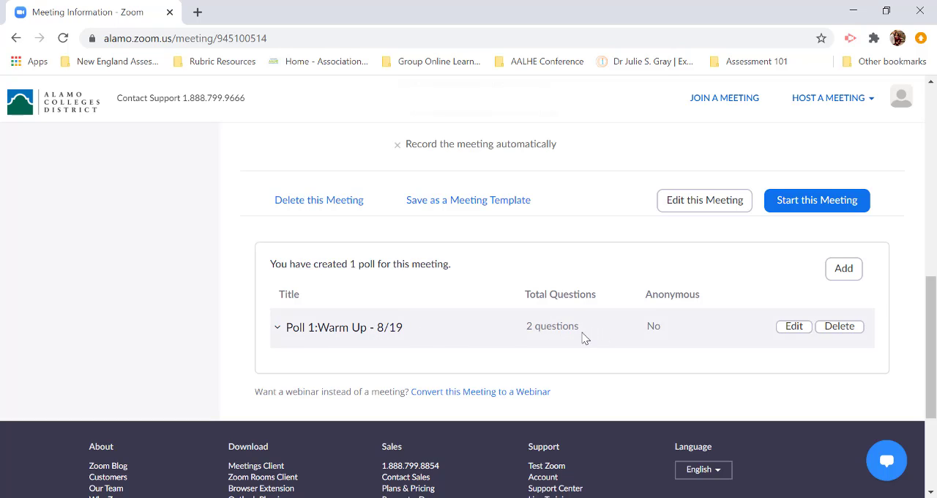
left_click(278, 329)
scroll(458, 391, "down", 2)
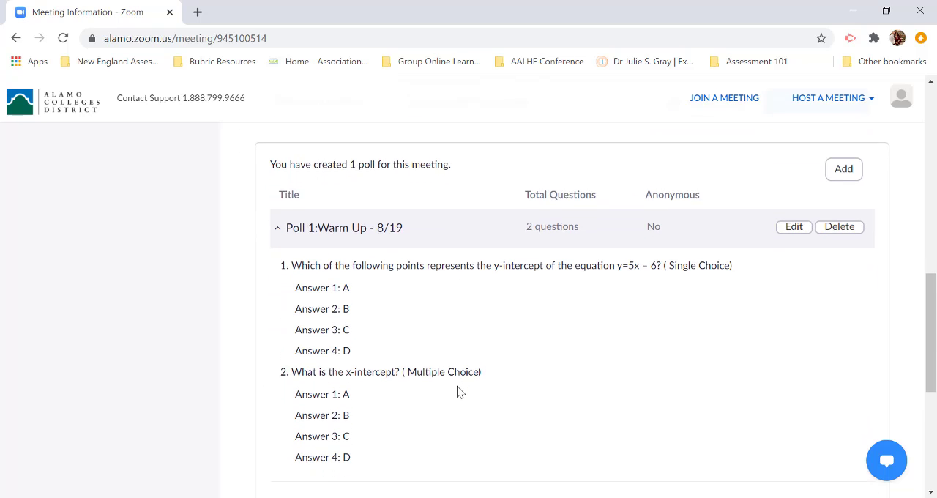
scroll(458, 391, "down", 1)
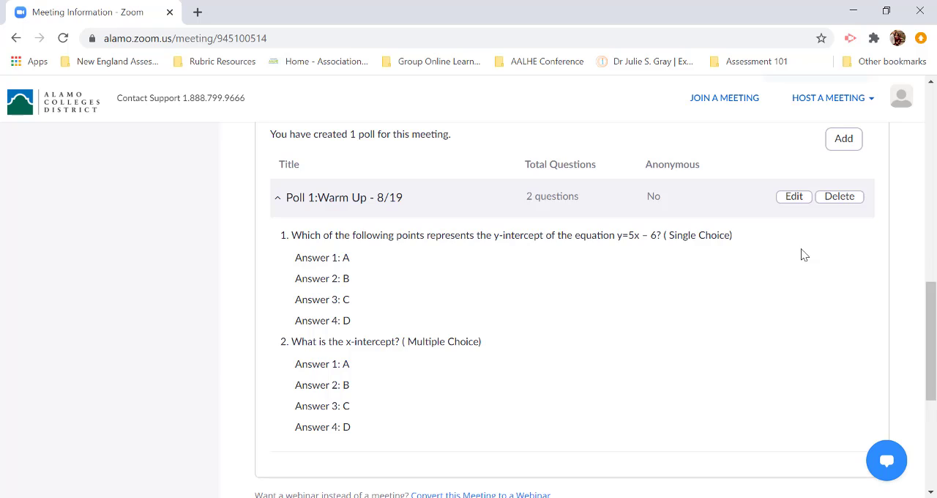
scroll(804, 254, "up", 1)
left_click(278, 255)
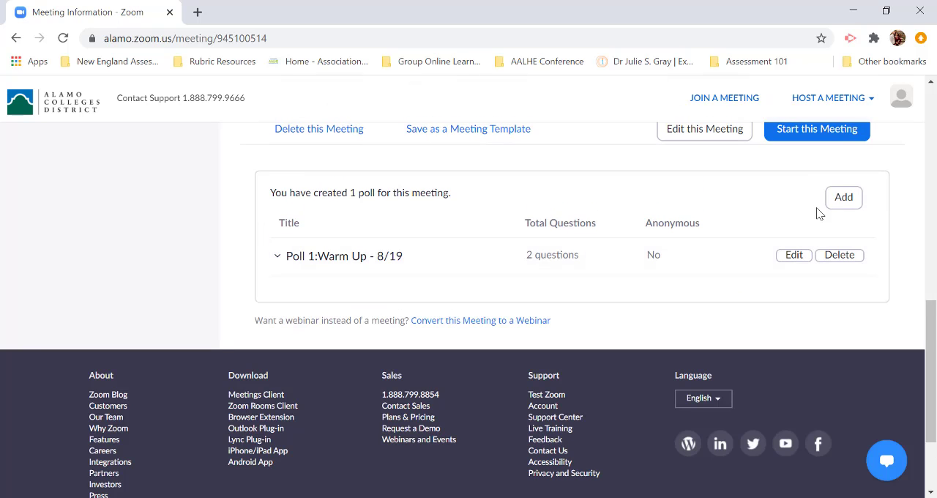